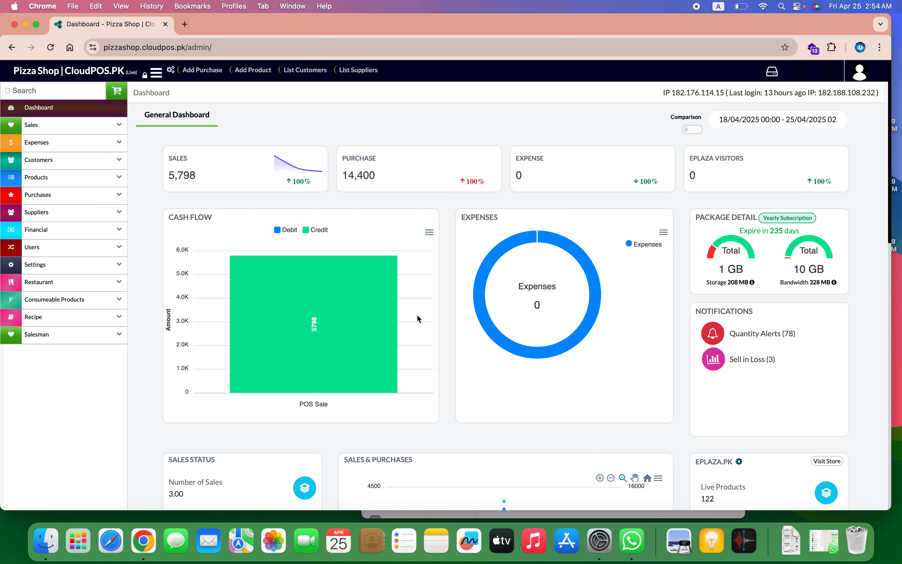
Step: View the recipe list and open a new recipe entry form
click(68, 315)
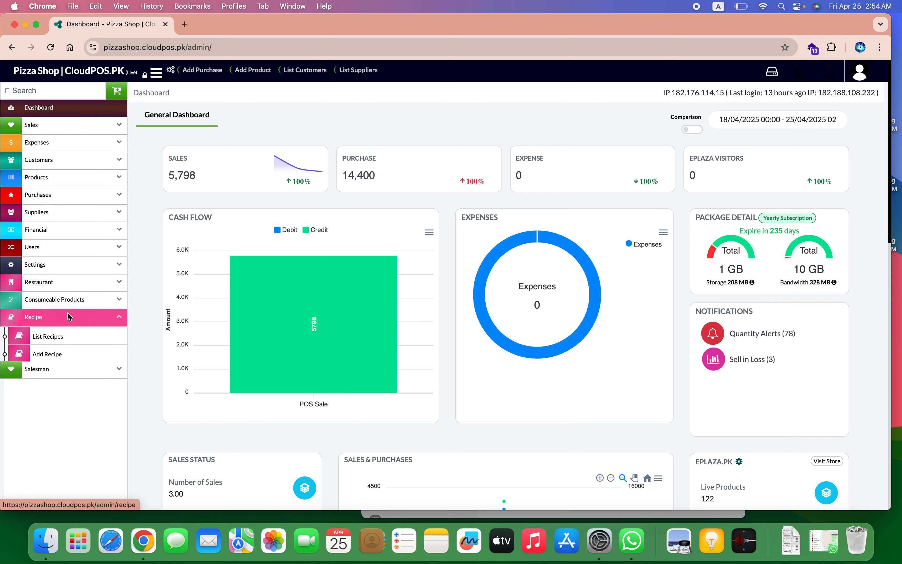
click(77, 337)
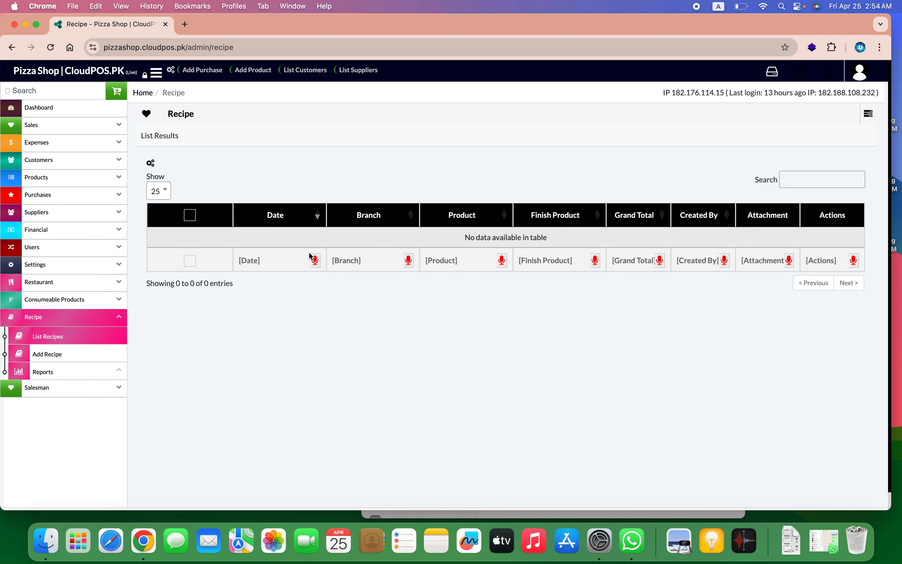
click(78, 355)
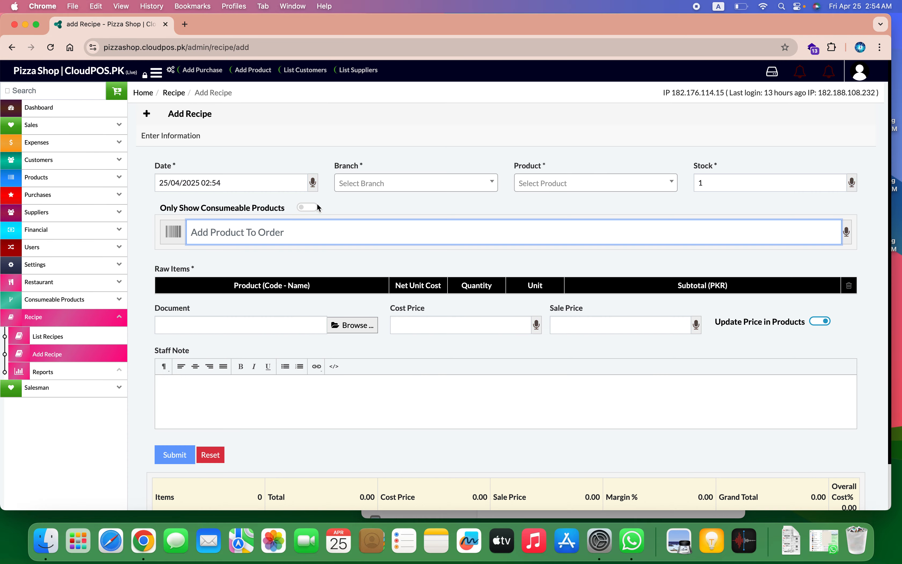
Step: Set the recipe's branch to Pizza Shop and its product to Kabab Crust Pizza
click(401, 184)
click(384, 201)
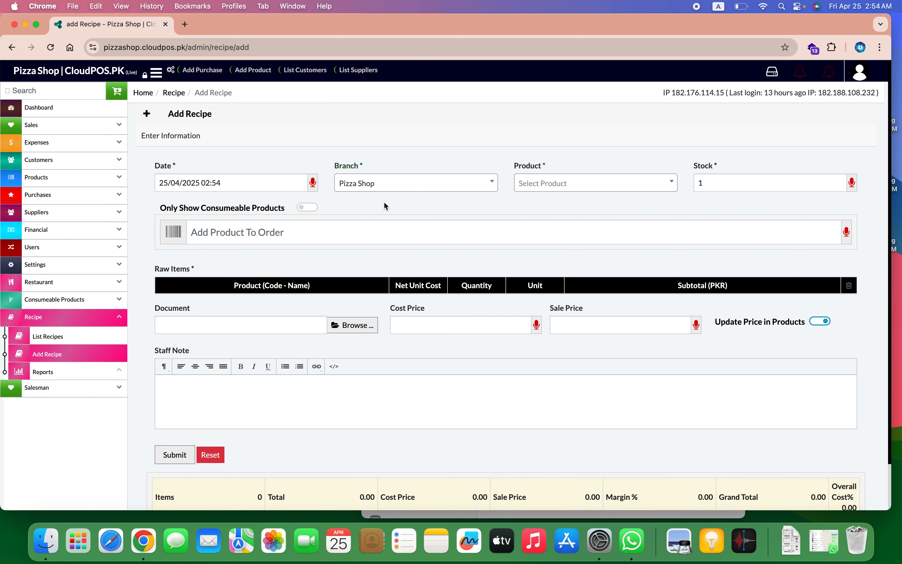
click(569, 182)
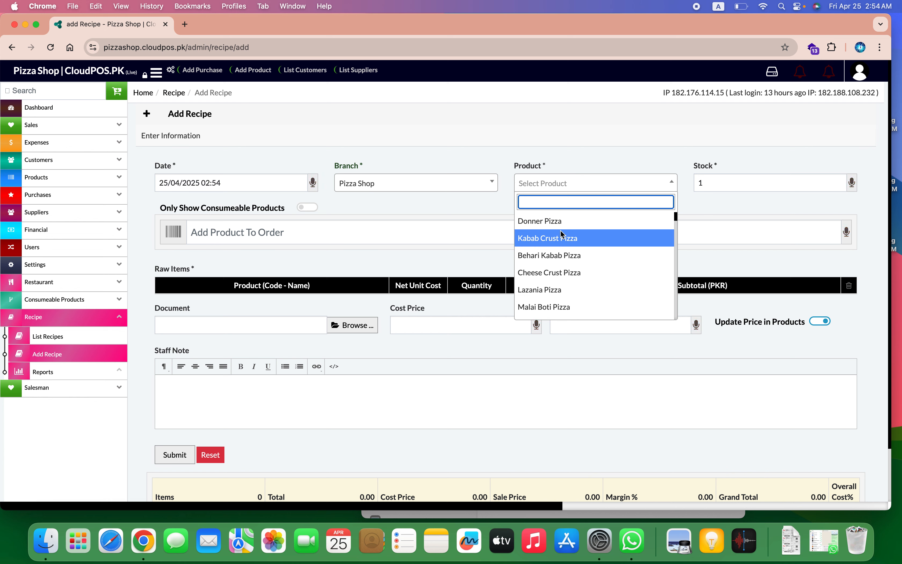
click(570, 238)
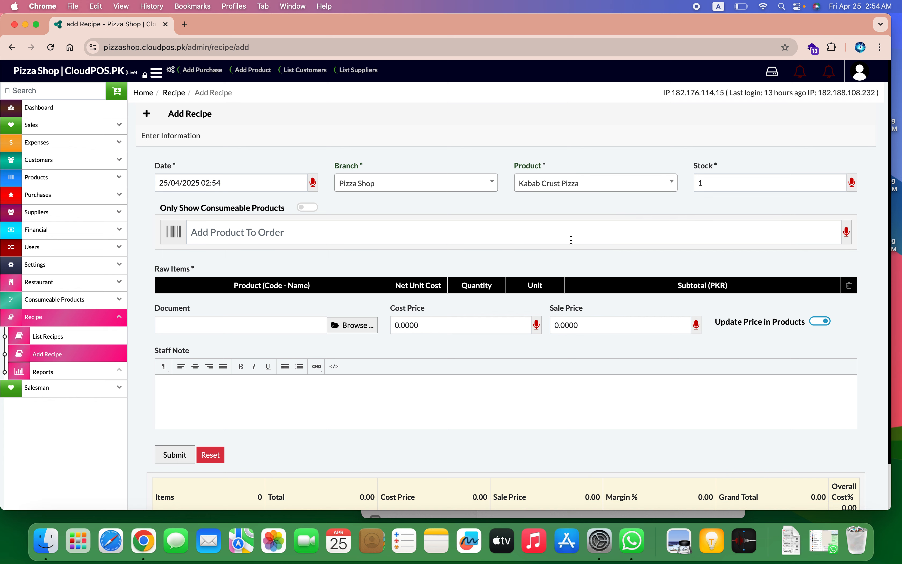
click(713, 184)
Step: Search the products for "chicken" and add Chicken Tikka Pizza as a raw item
click(543, 241)
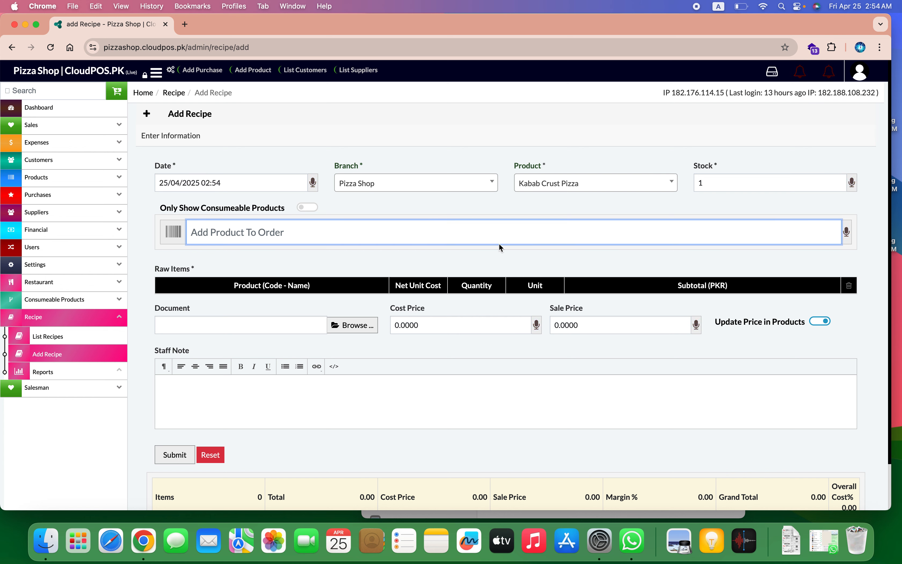
text(c)
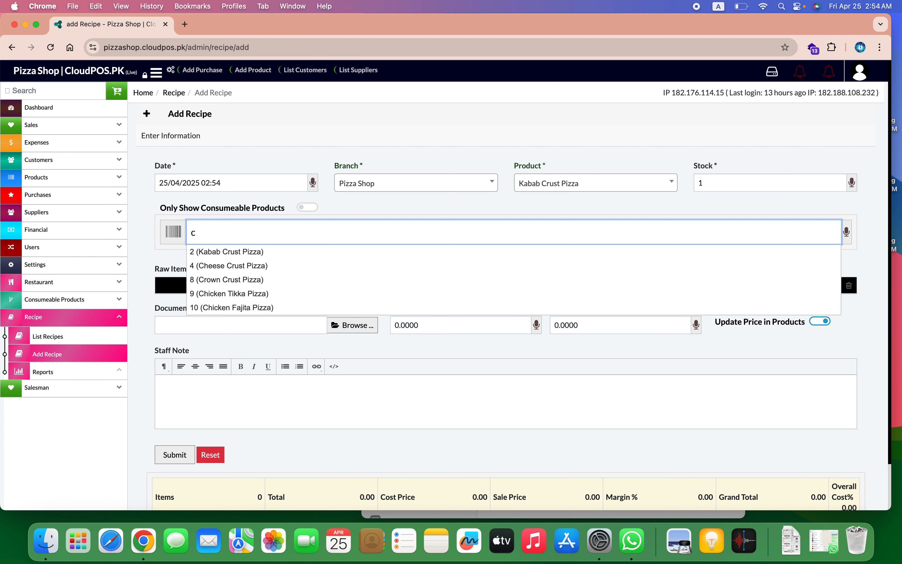
text(hic)
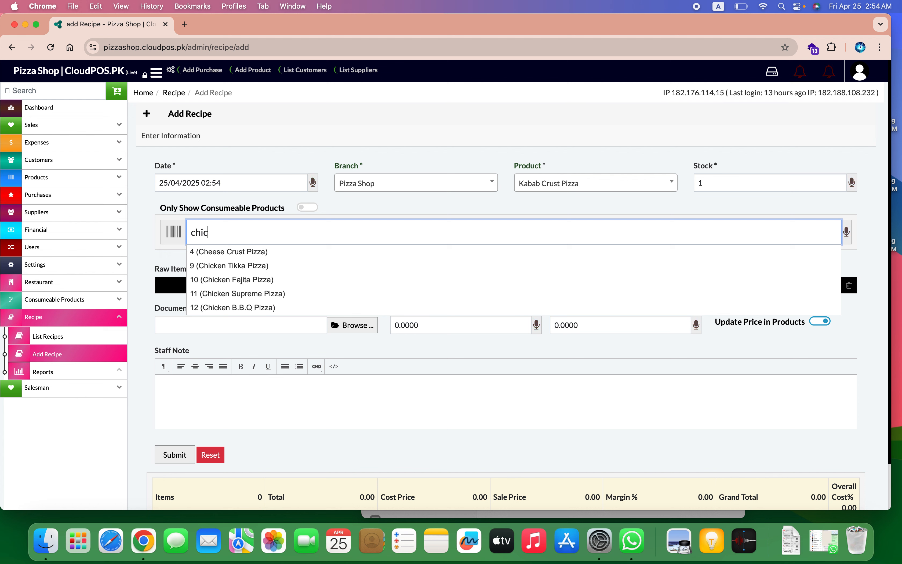
text(ken)
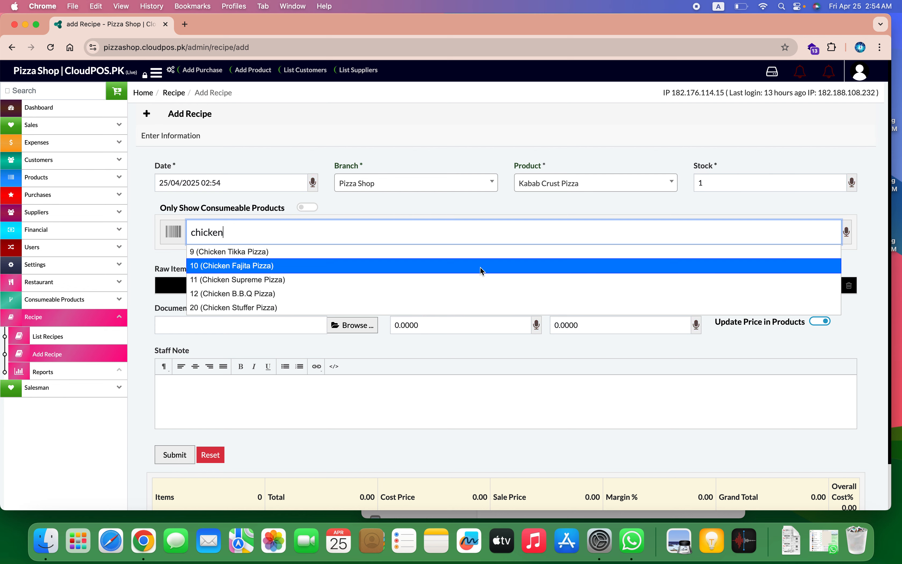
scroll(481, 270, down, 2)
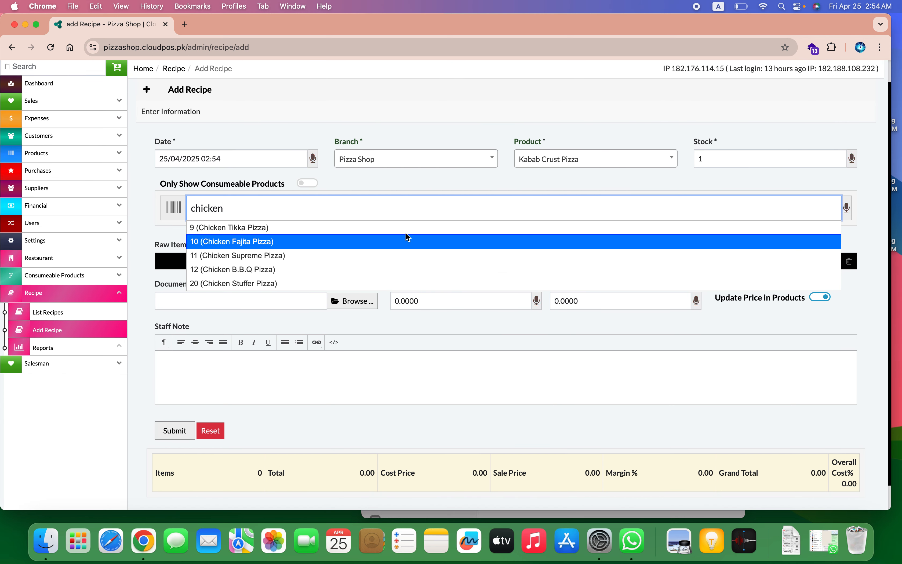
click(388, 228)
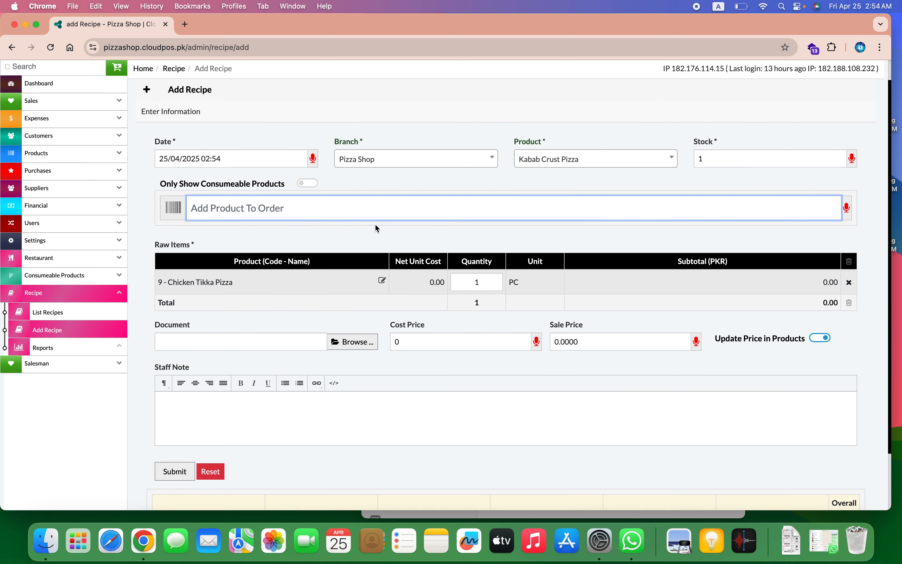
Step: Limit the product search to consumeable products and remove Chicken Tikka Pizza from the raw items
click(308, 183)
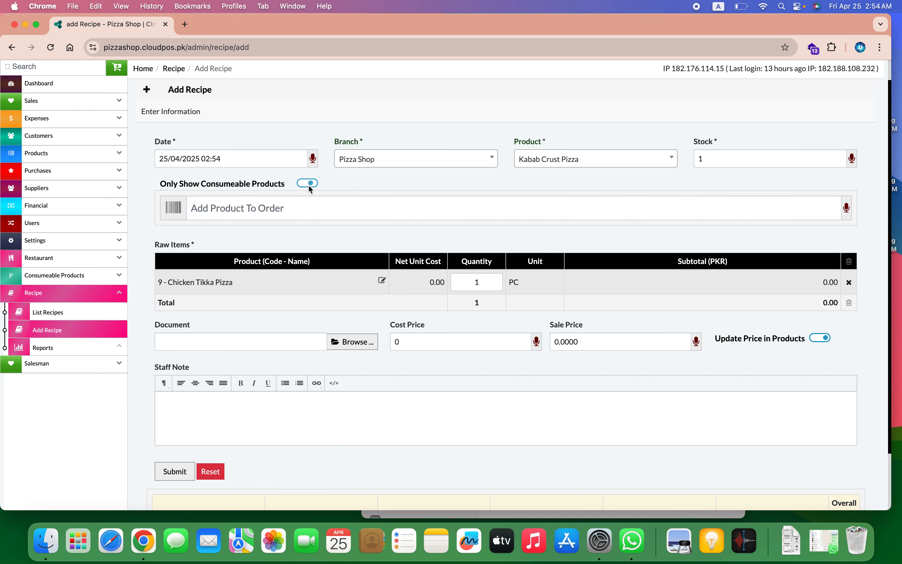
click(850, 283)
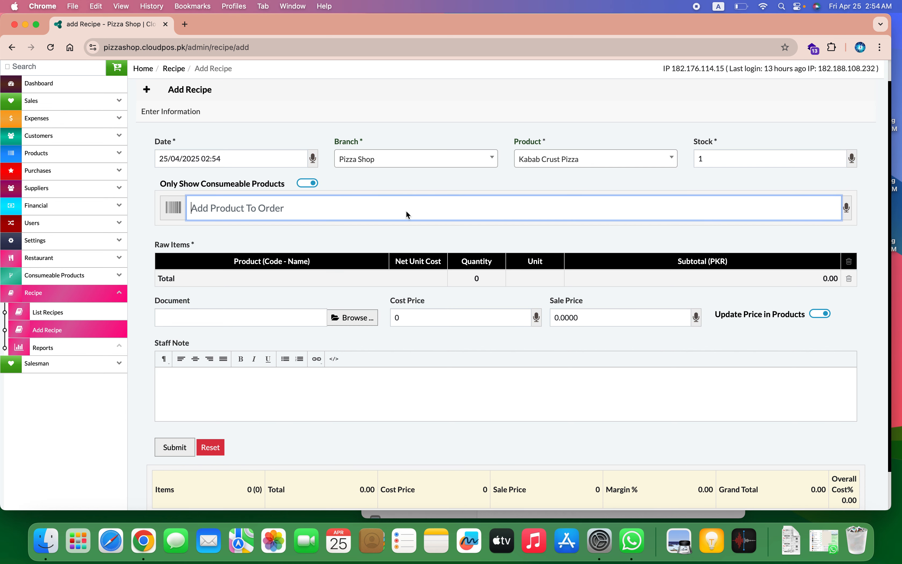
Step: Add the consumeable products Chicken (292) and Nuggets (293) to the recipe's raw items
text(ch)
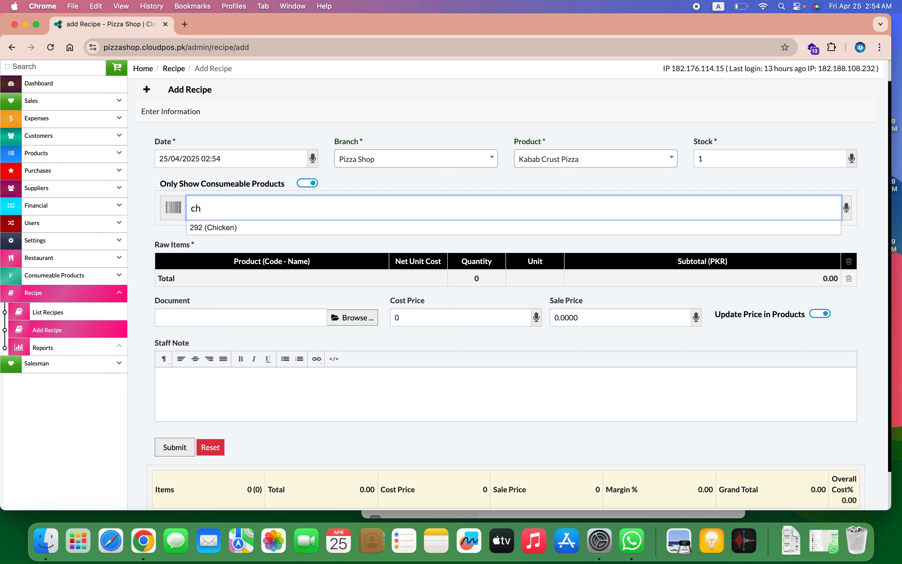
key(Down)
key(Return)
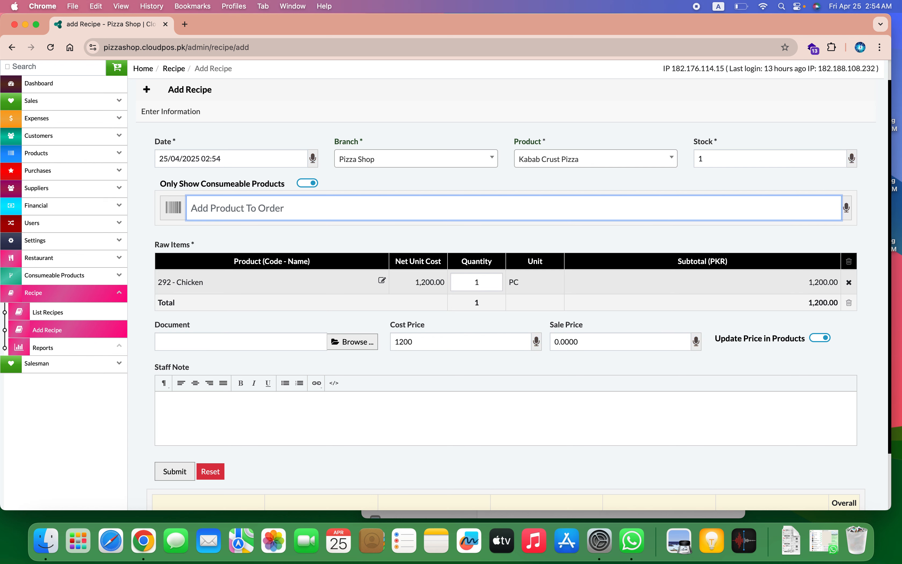
text(n)
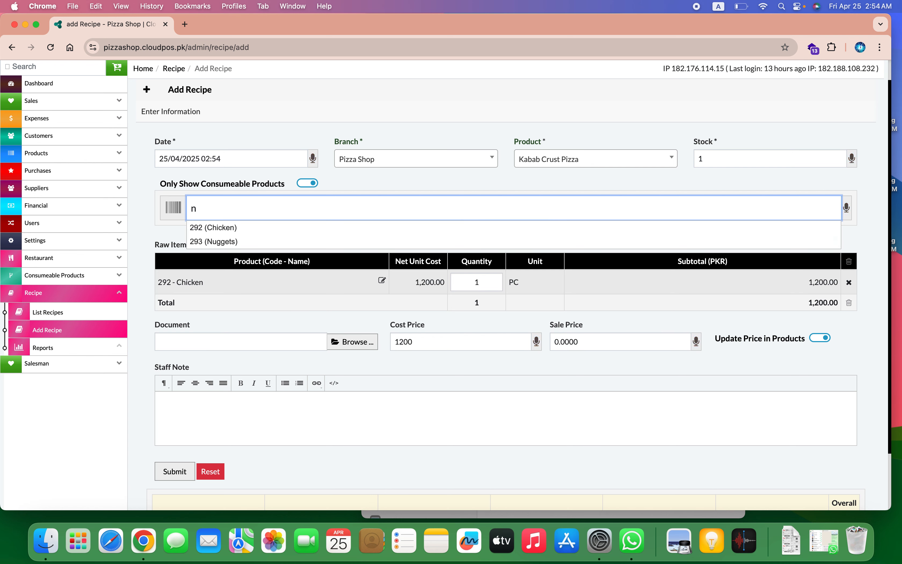
key(Down)
key(Down)
key(Return)
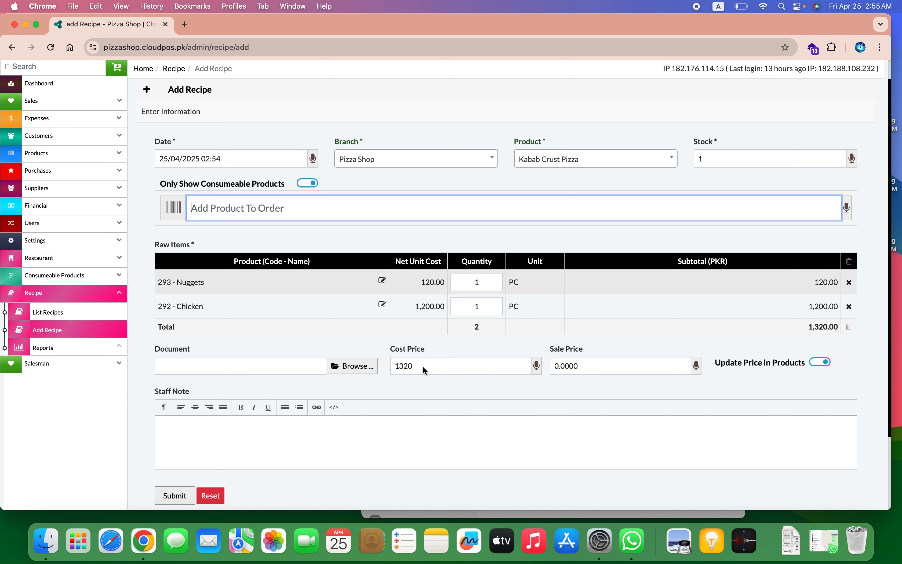
Step: Set the recipe's sale price to 1400 and submit the recipe
click(600, 372)
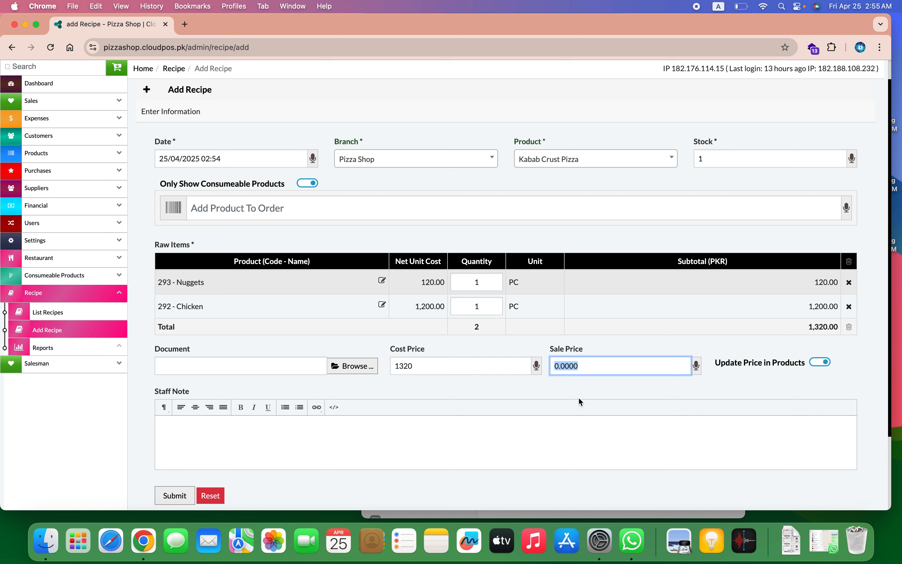
text(1400)
click(178, 495)
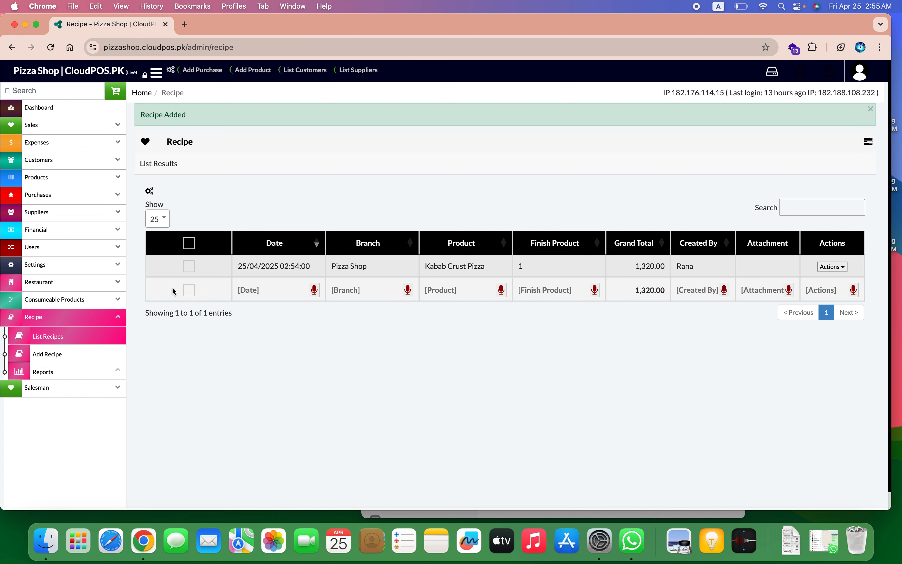
Step: Open the form for adding a new stock issuance of consumeable products
click(111, 304)
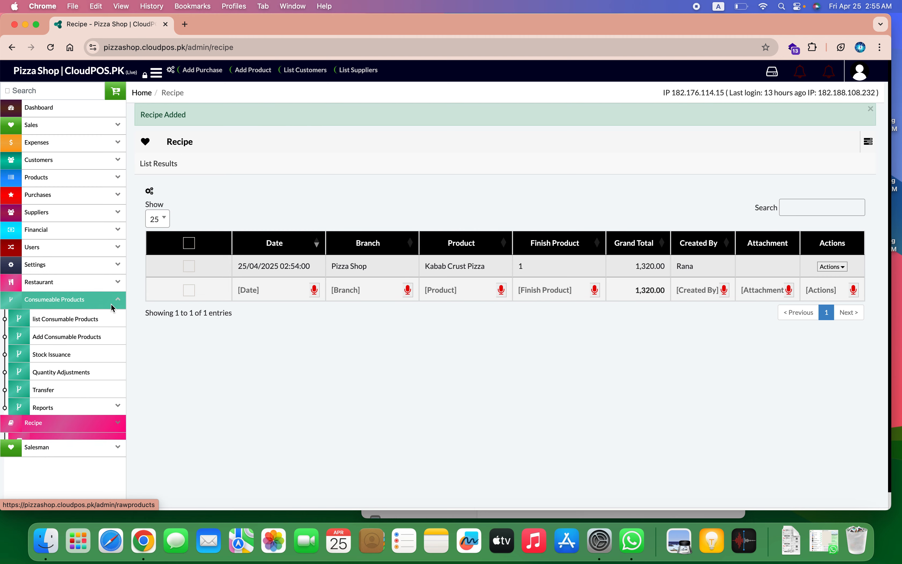
click(90, 361)
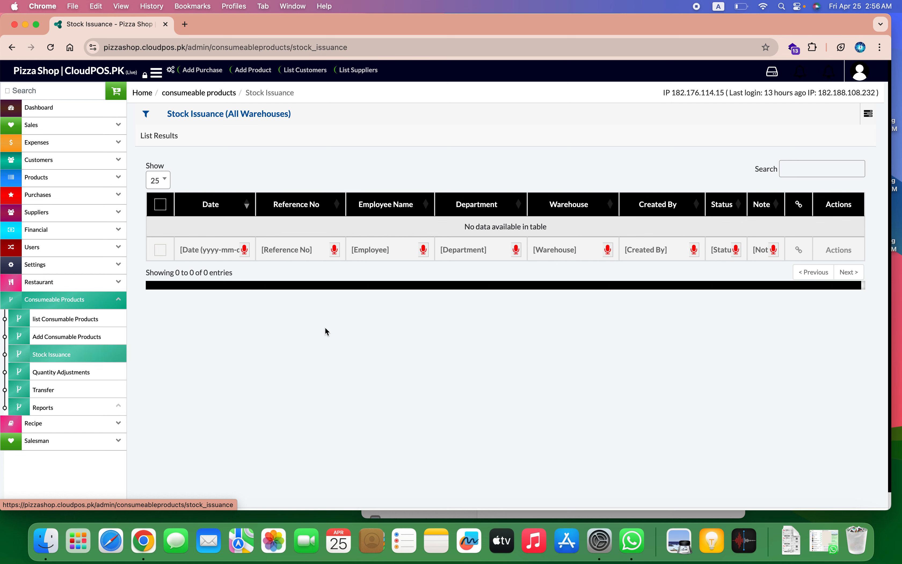
click(870, 116)
click(836, 134)
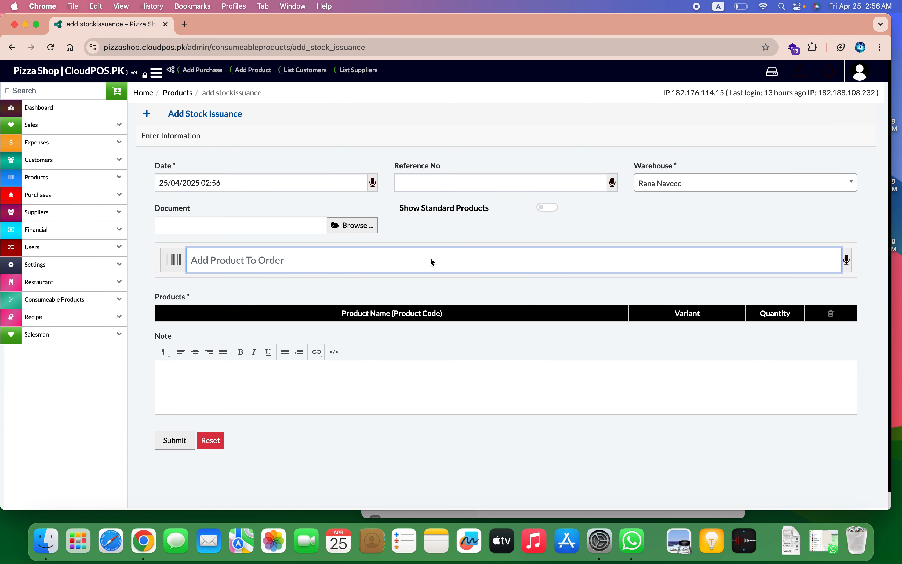
Step: Add Chicken (292) to the stock issuance with a quantity of 100
text(c)
key(Down)
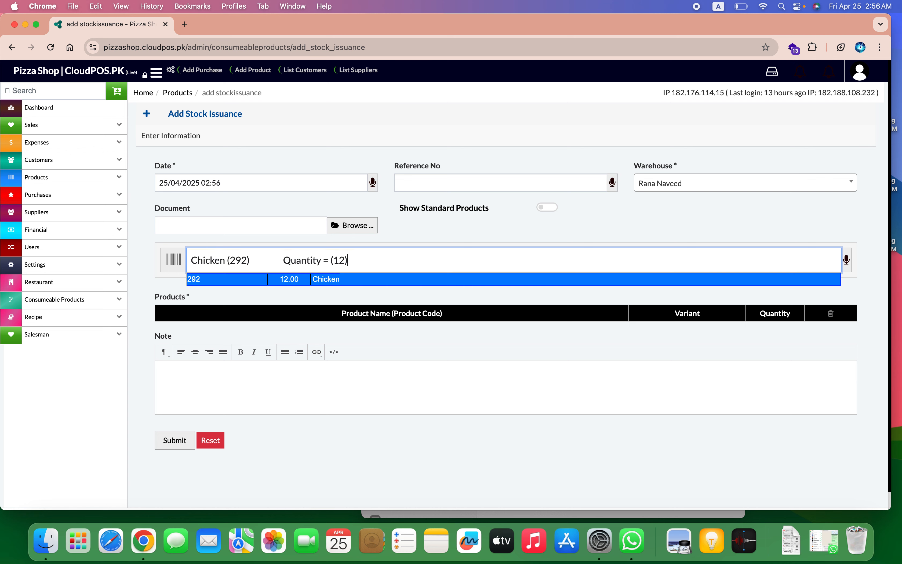
key(Return)
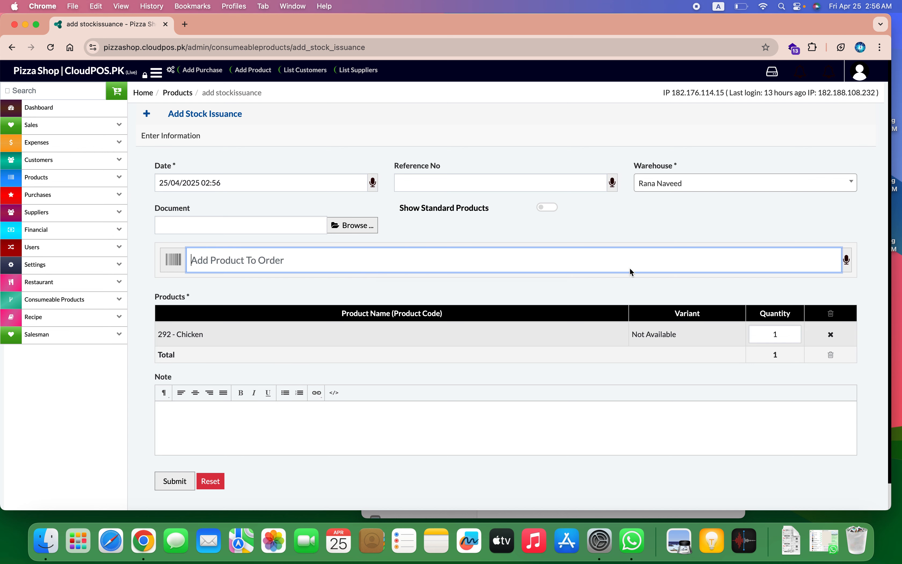
click(781, 334)
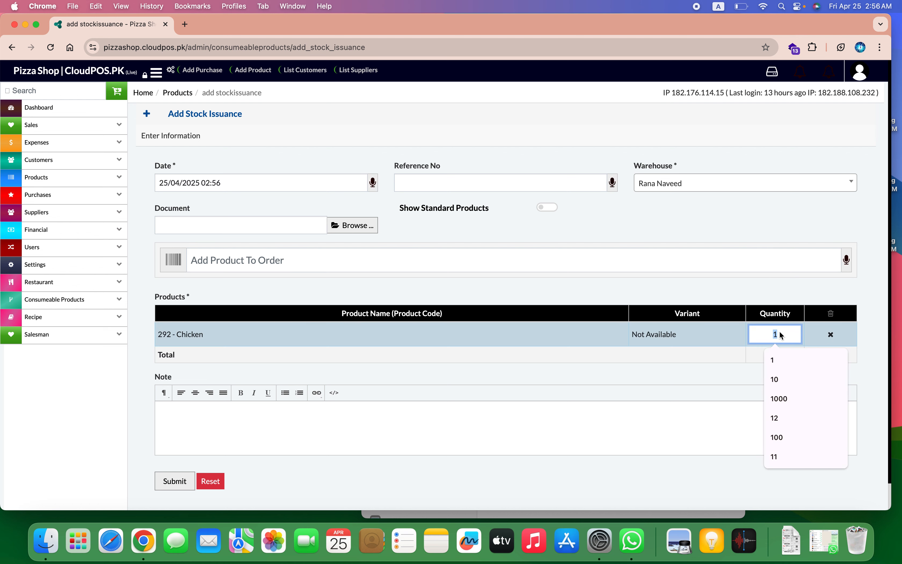
text(00)
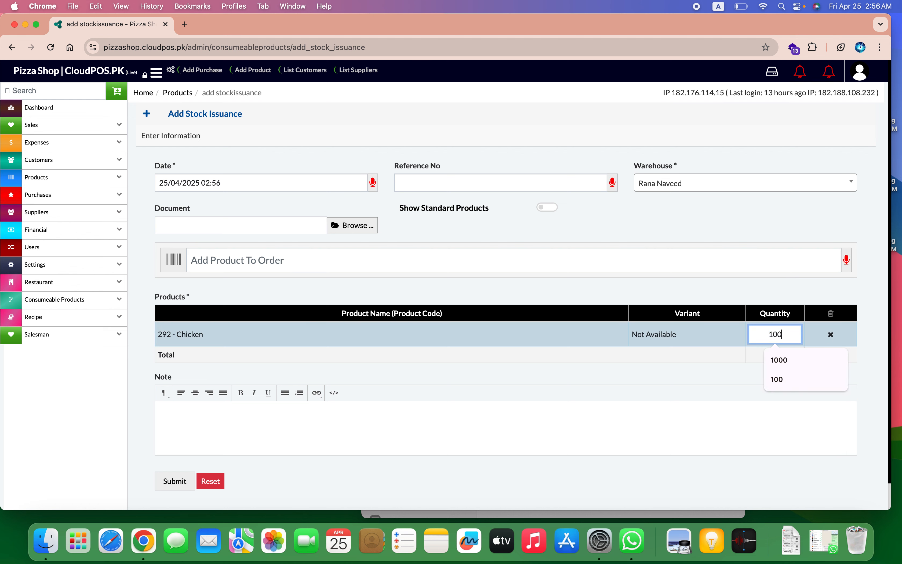
click(649, 358)
Step: Add Nuggets (293) with a quantity of 25 and submit the stock issuance
text(n)
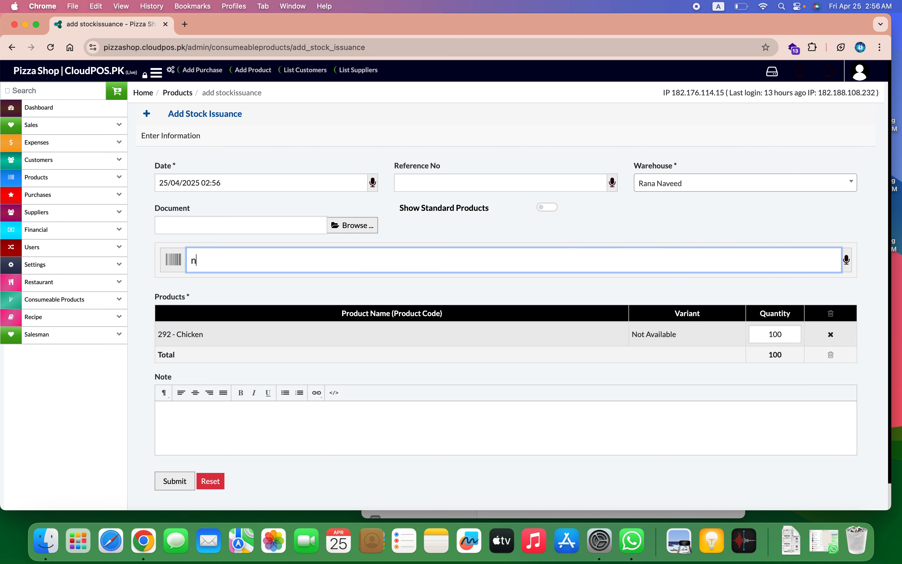
click(457, 291)
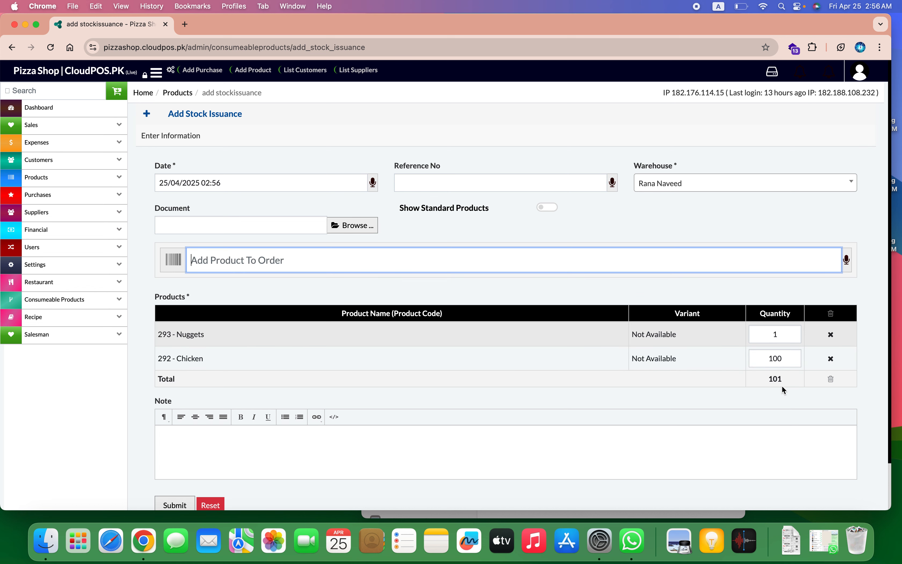
double_click(780, 335)
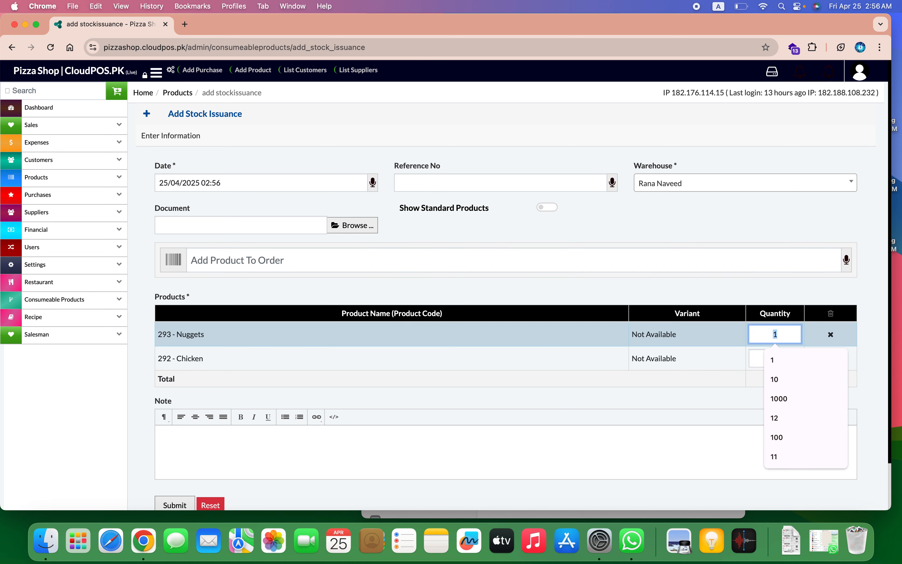
text(25)
key(Return)
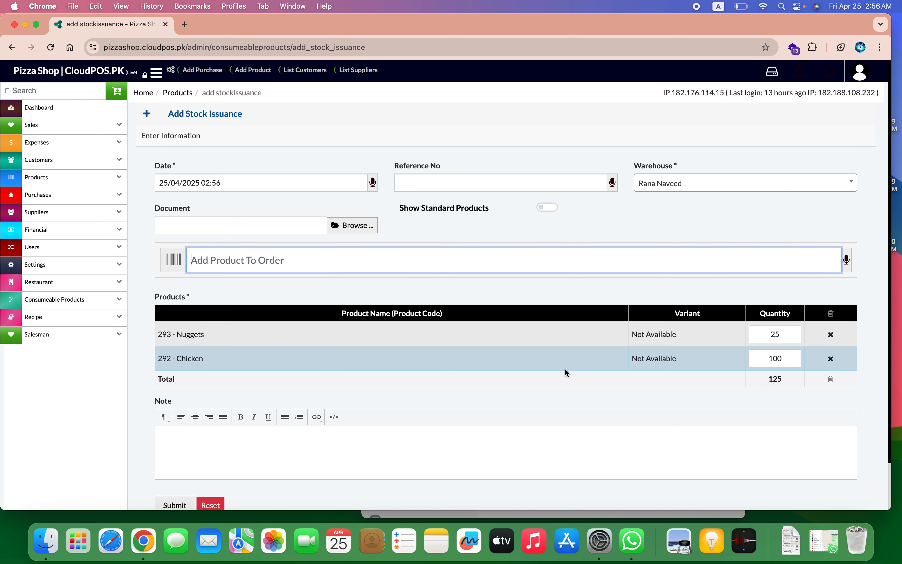
scroll(286, 386, down, 3)
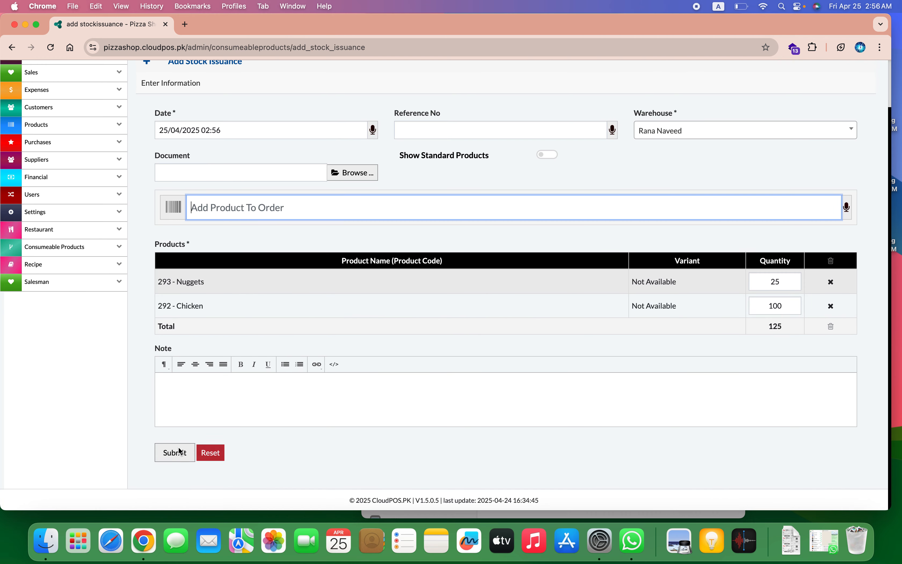
click(174, 455)
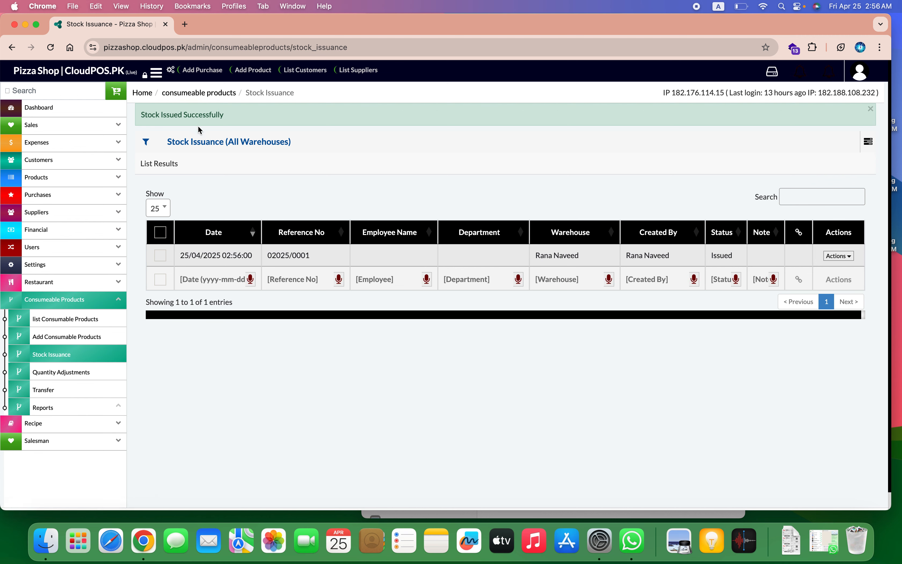
Step: Open the POS module and show the products in the Pizza category
click(116, 94)
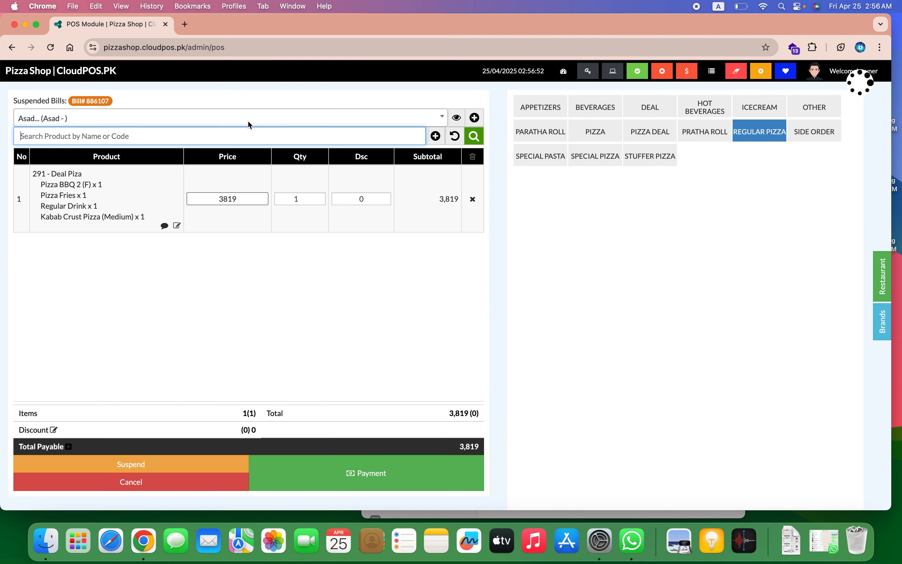
click(546, 102)
click(597, 134)
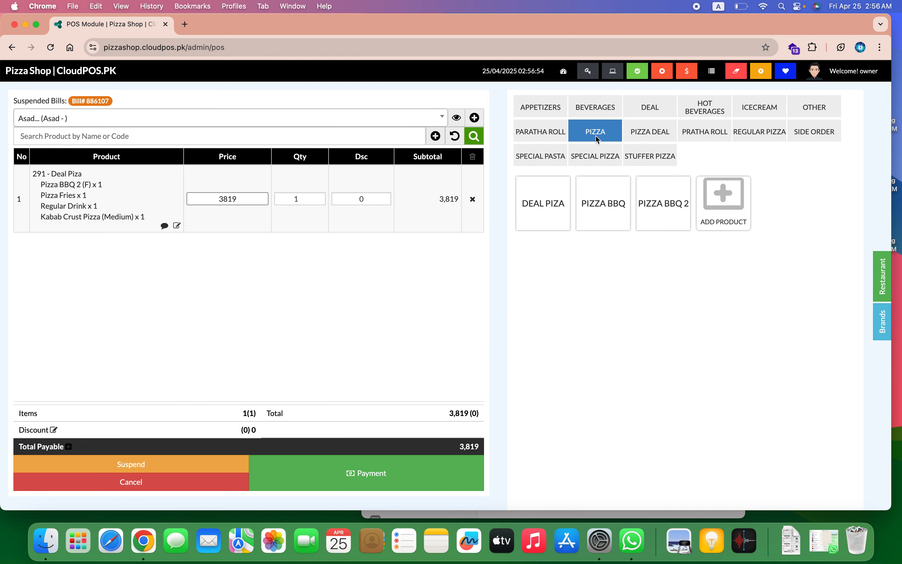
Step: Add the Large Kabab Stuffer Pizza from the Stuffer Pizza category to the current bill
click(658, 132)
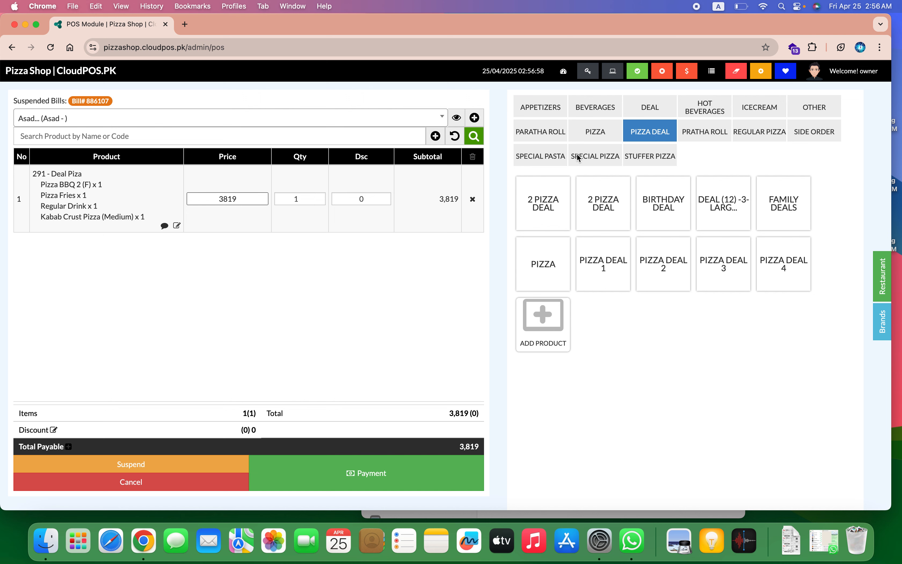
click(590, 155)
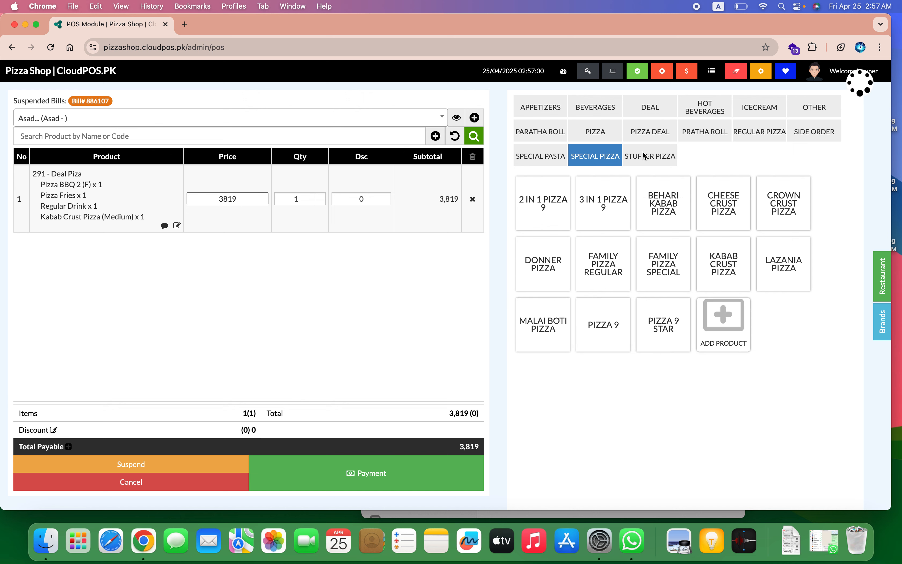
click(644, 155)
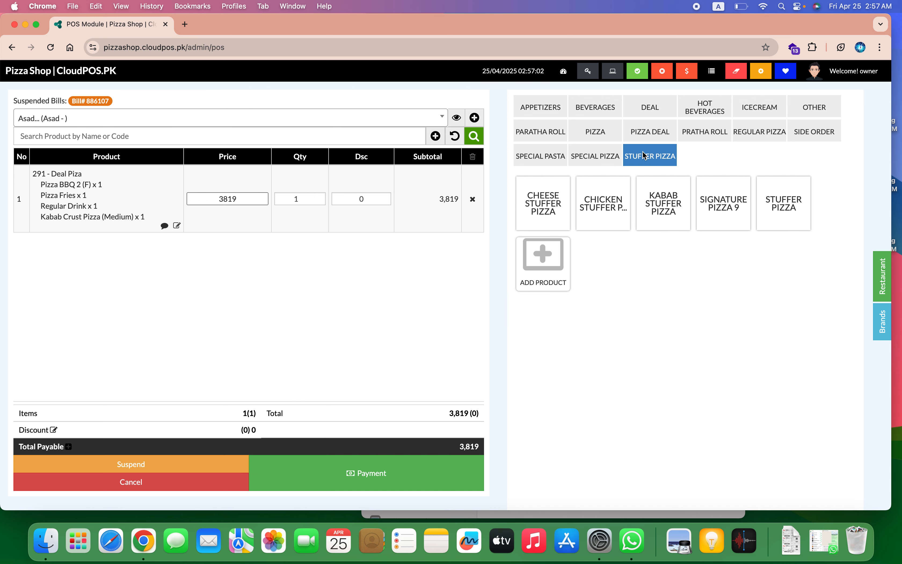
click(671, 207)
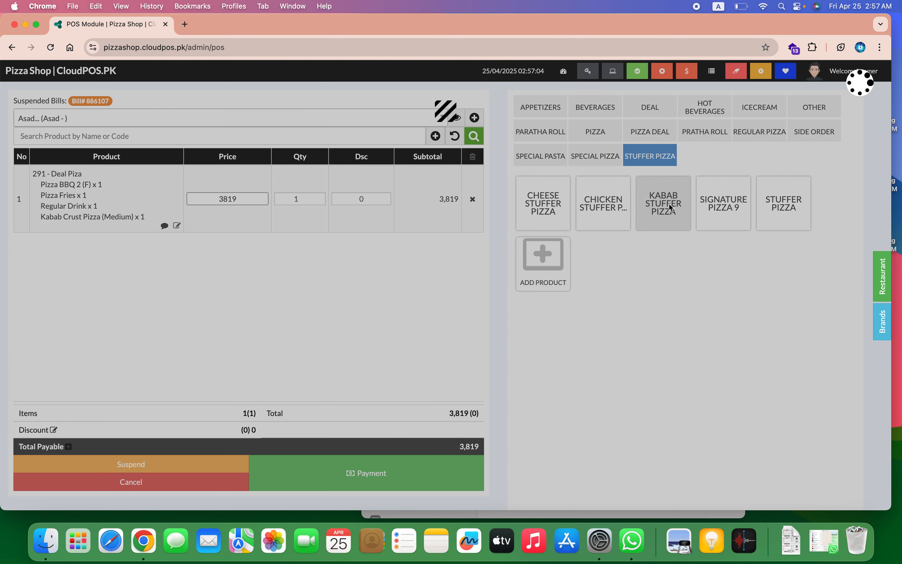
click(427, 123)
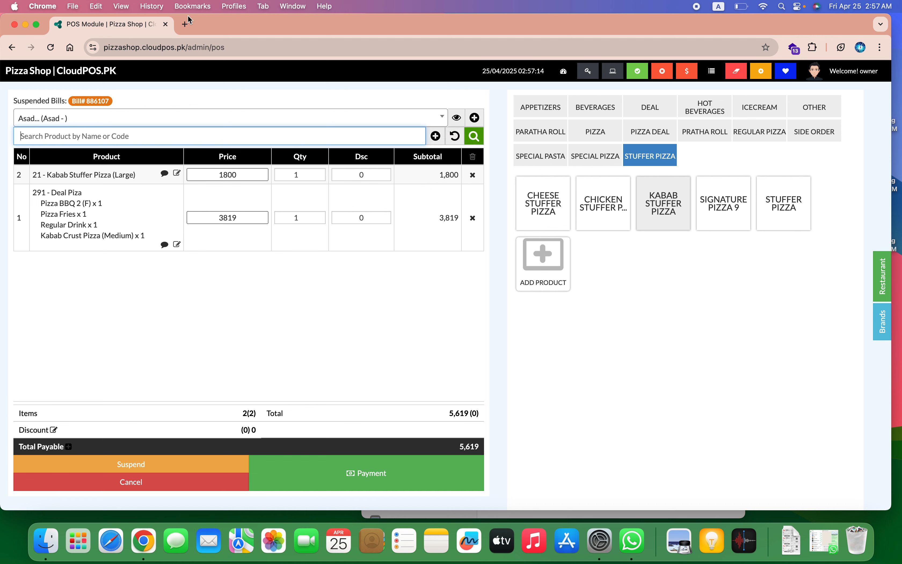
Step: Return to the admin dashboard and open the Day Closing report of the Recipe module
click(72, 75)
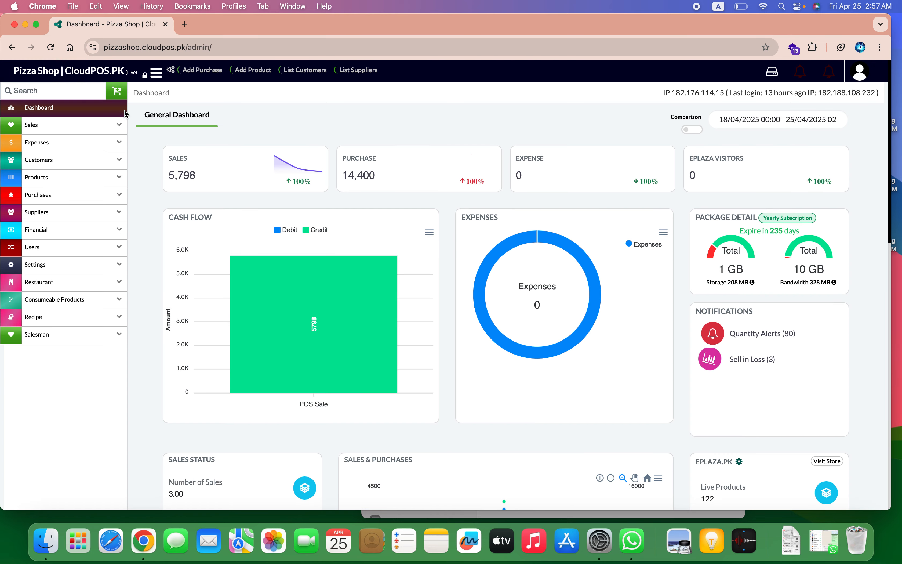
click(116, 320)
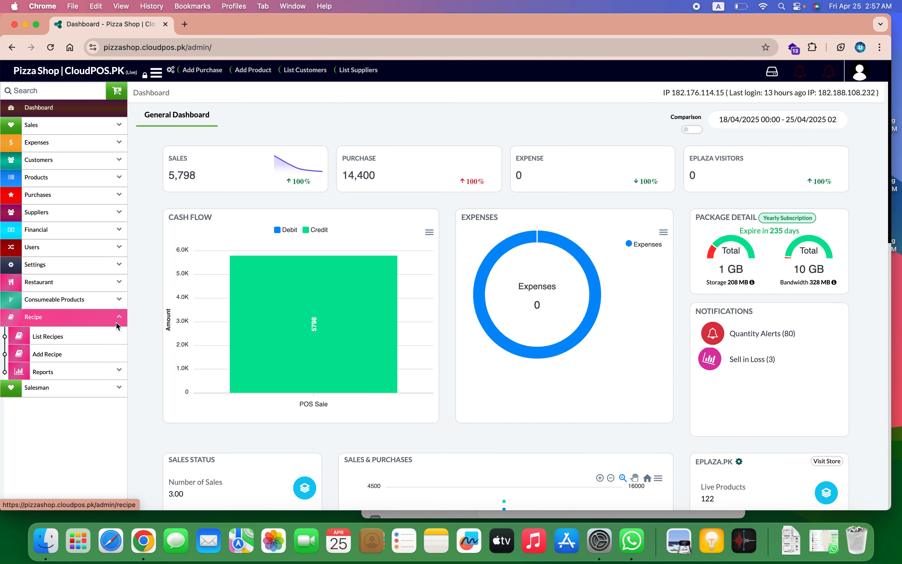
click(104, 370)
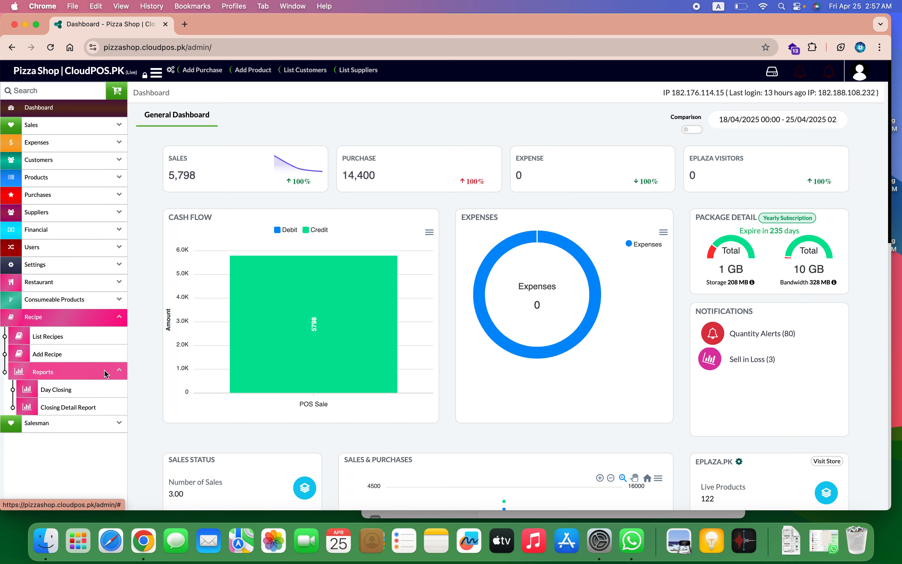
click(104, 392)
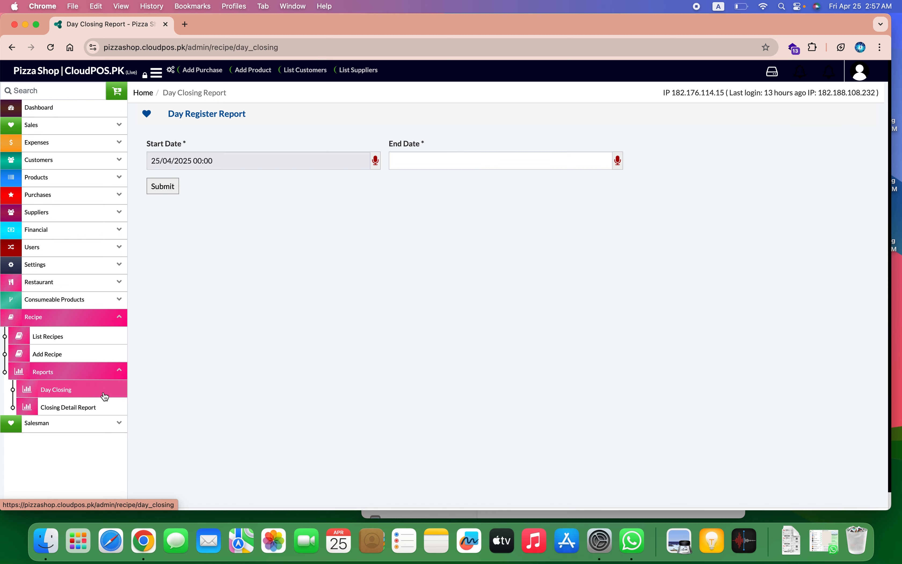
Step: Set the report's end date to 25/04/2025 02:57 and submit it to list the issued stock
click(424, 168)
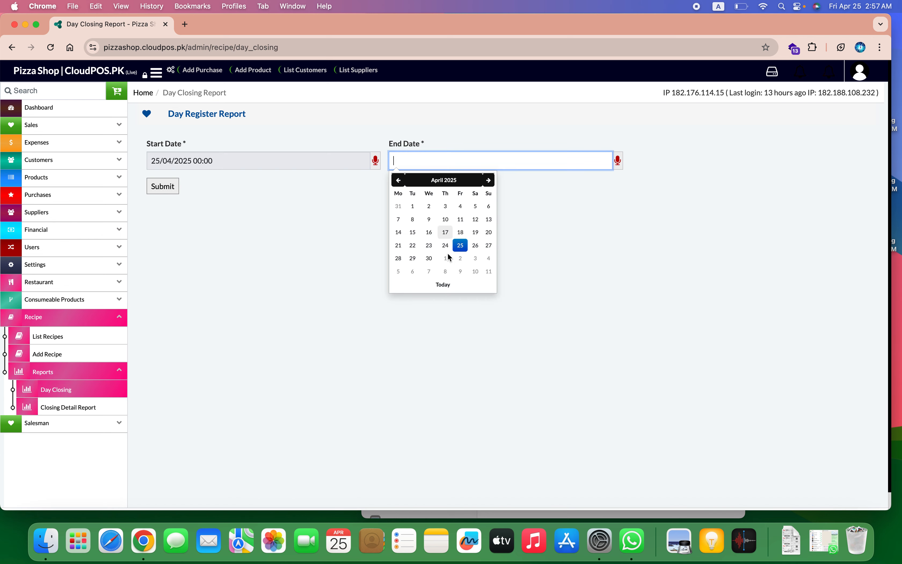
click(462, 246)
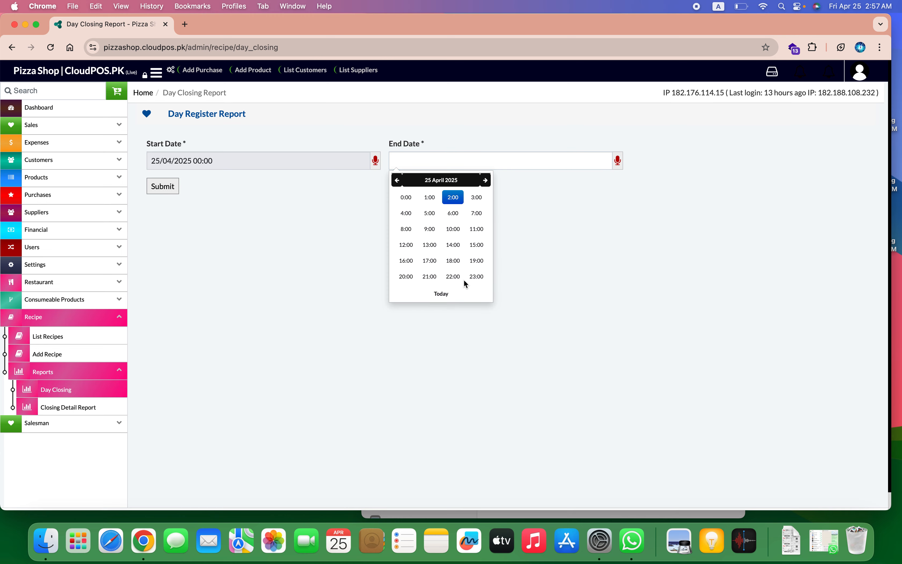
click(458, 298)
click(155, 193)
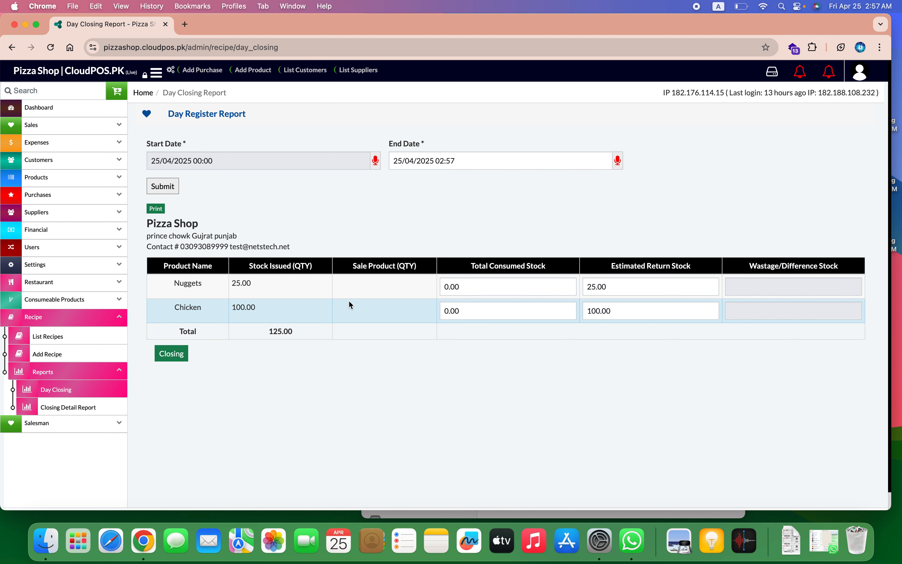
Step: Set the total consumed stock to 10 for Nuggets and 20 for Chicken
double_click(479, 288)
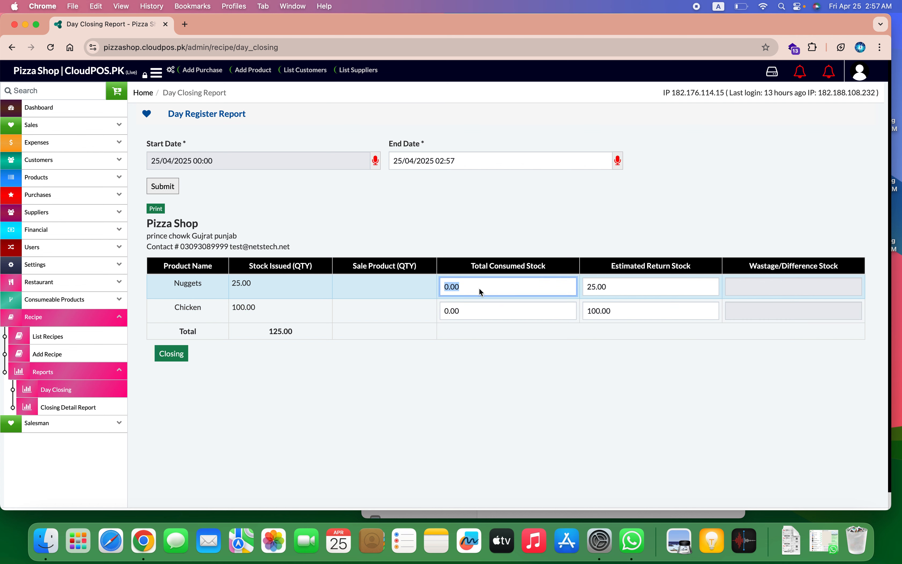
double_click(480, 309)
click(462, 285)
text(10)
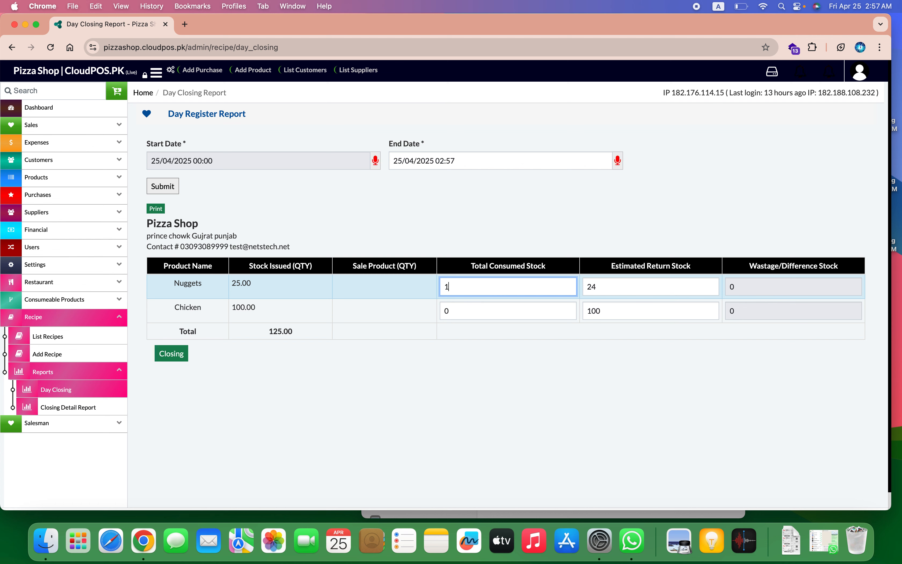
click(456, 311)
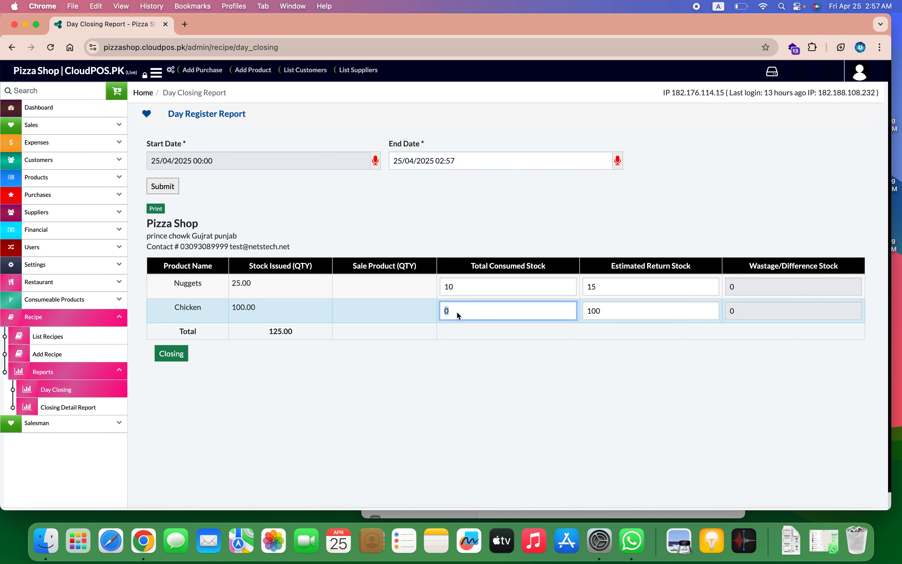
text(20)
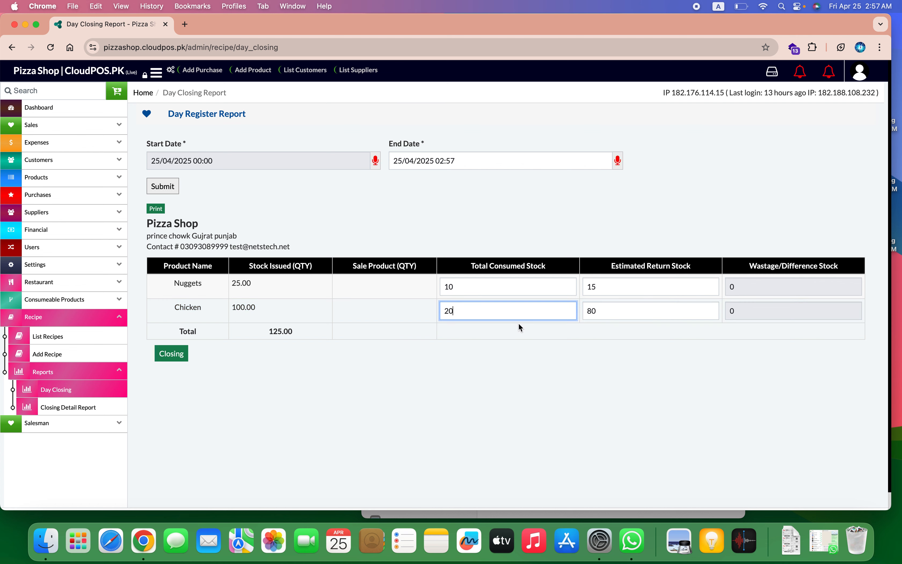
Step: Set the estimated return stock to 13 for Nuggets and 70 for Chicken, and close the day
click(604, 289)
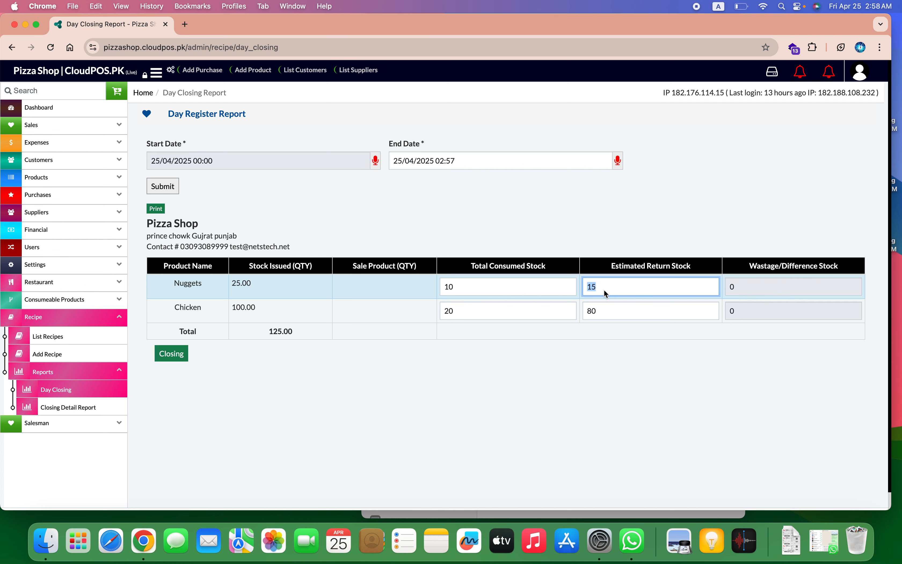
text(13)
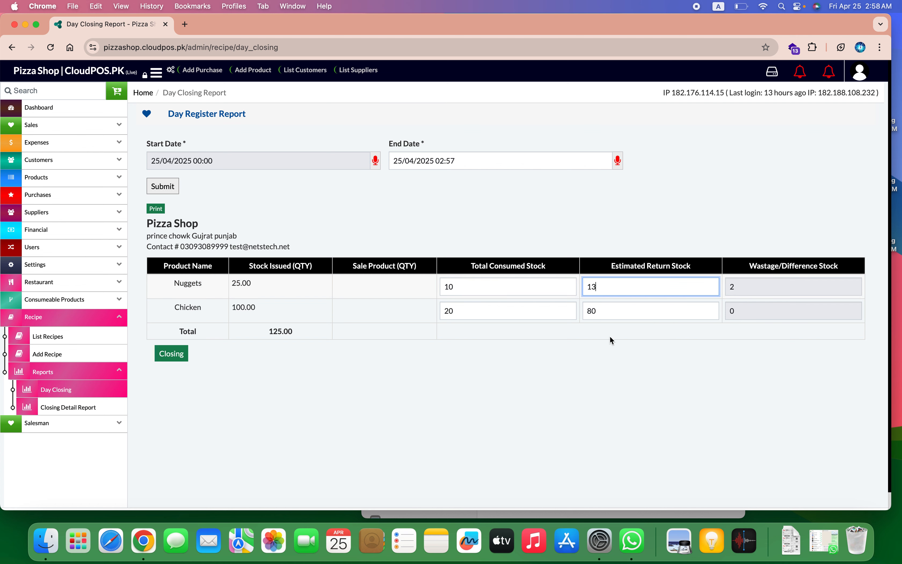
click(741, 293)
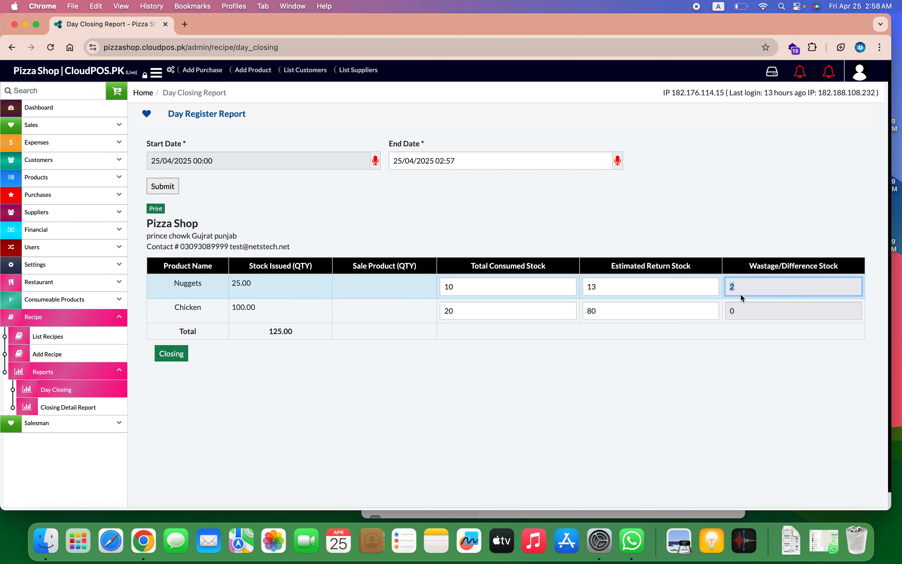
click(677, 310)
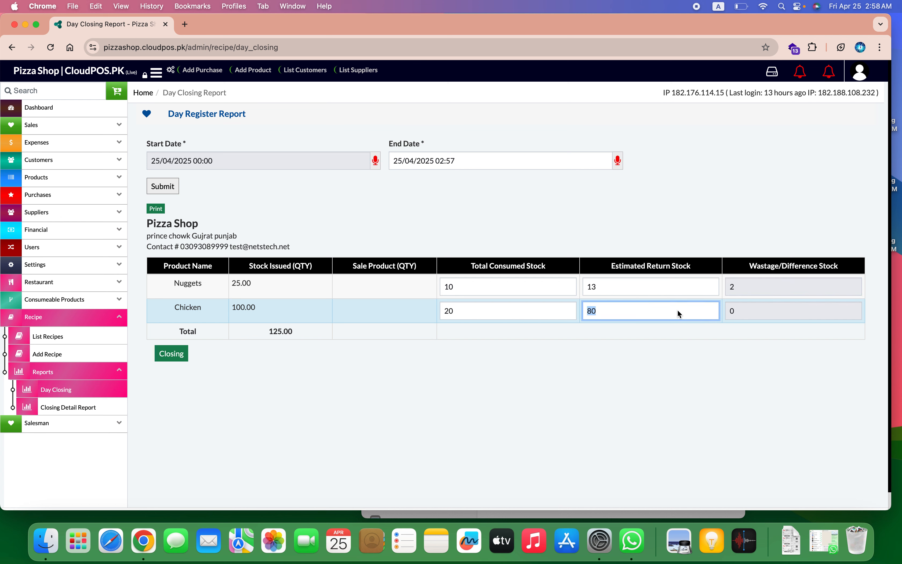
text(70)
click(704, 374)
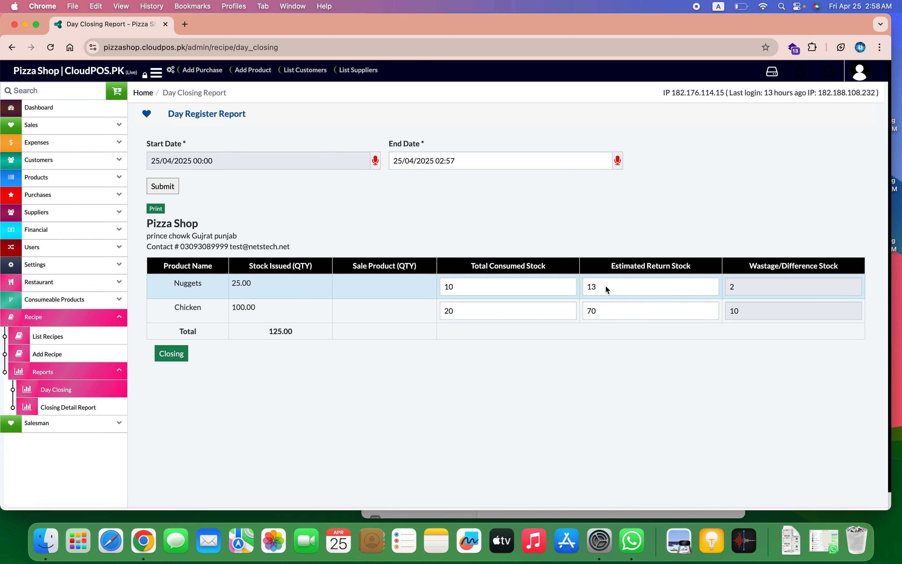
click(172, 358)
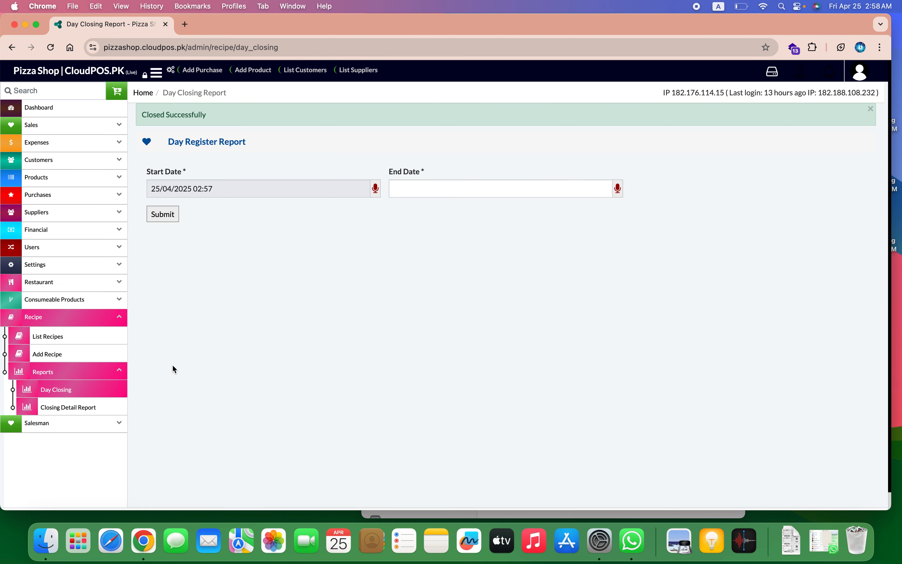
Step: Generate the Closing Detail Report for the period from 25/04/2025 00:58 to 25/04/2025 02:58
click(114, 412)
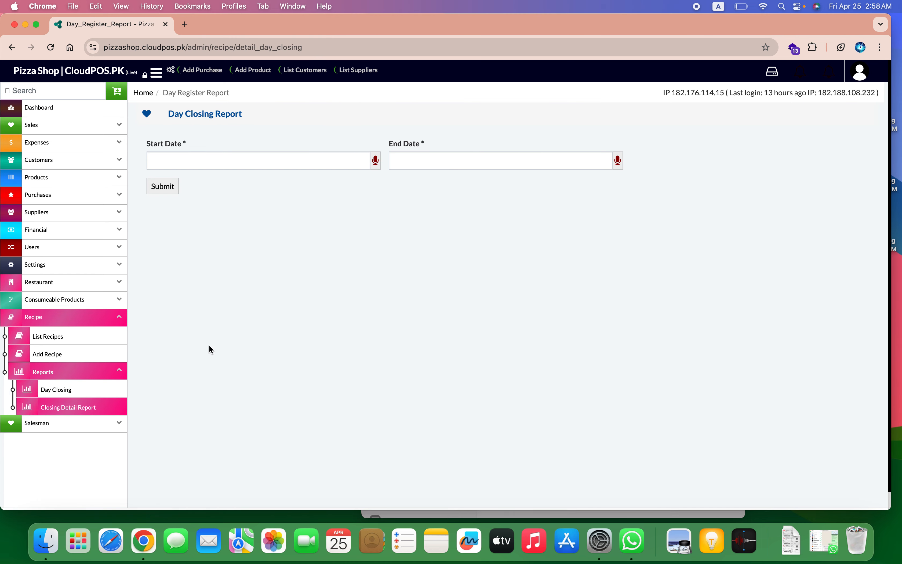
click(255, 157)
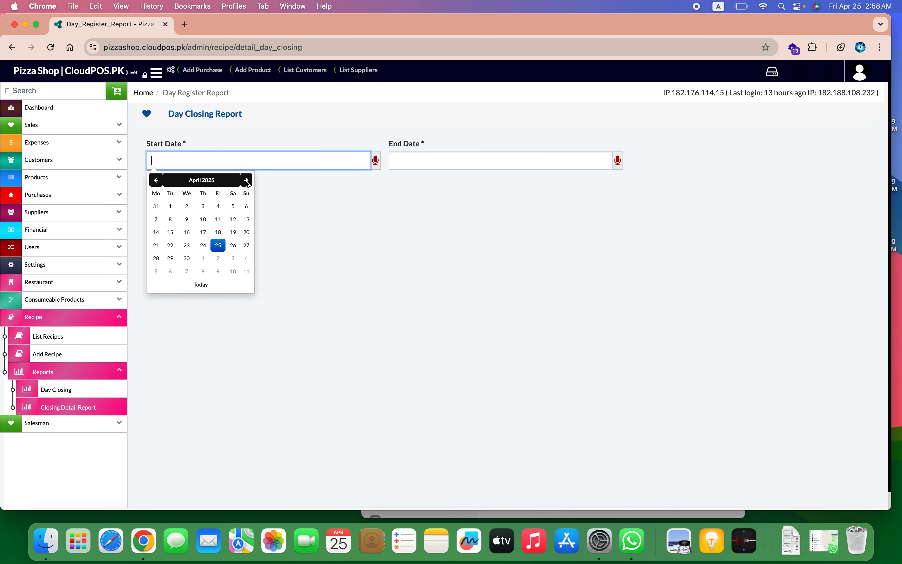
click(220, 247)
click(164, 197)
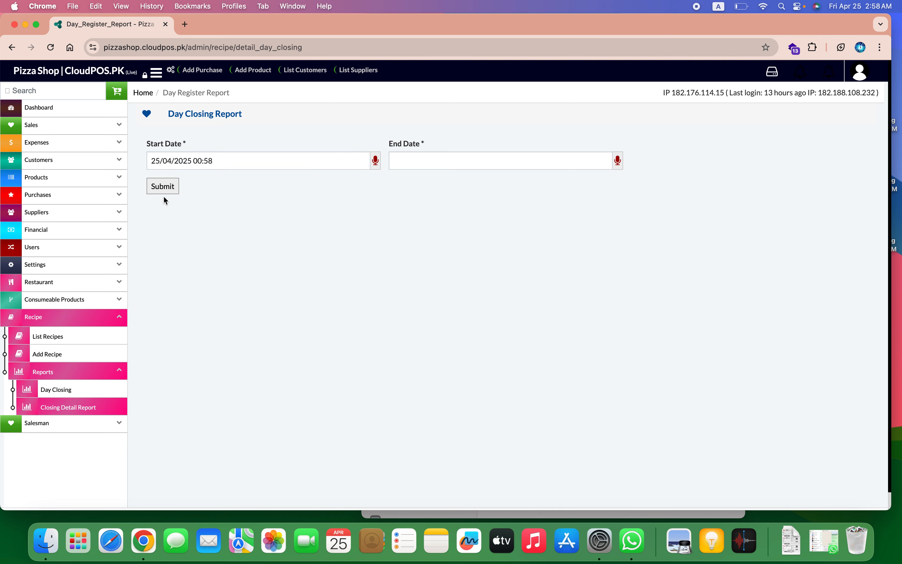
click(416, 156)
click(442, 287)
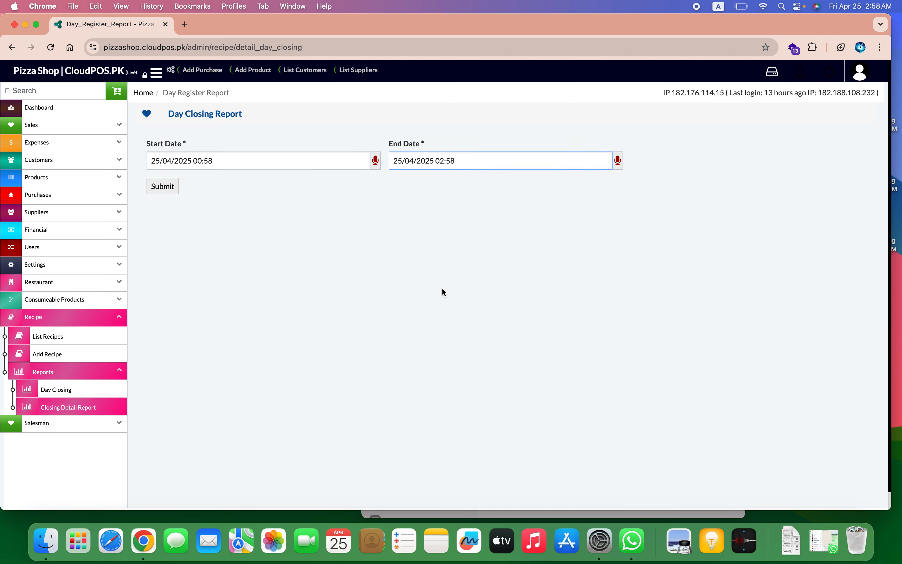
click(174, 186)
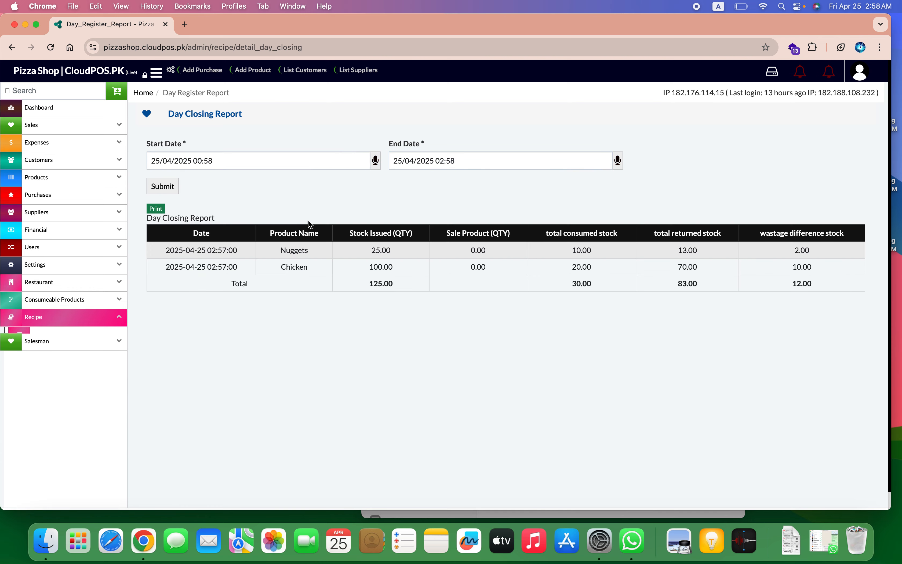